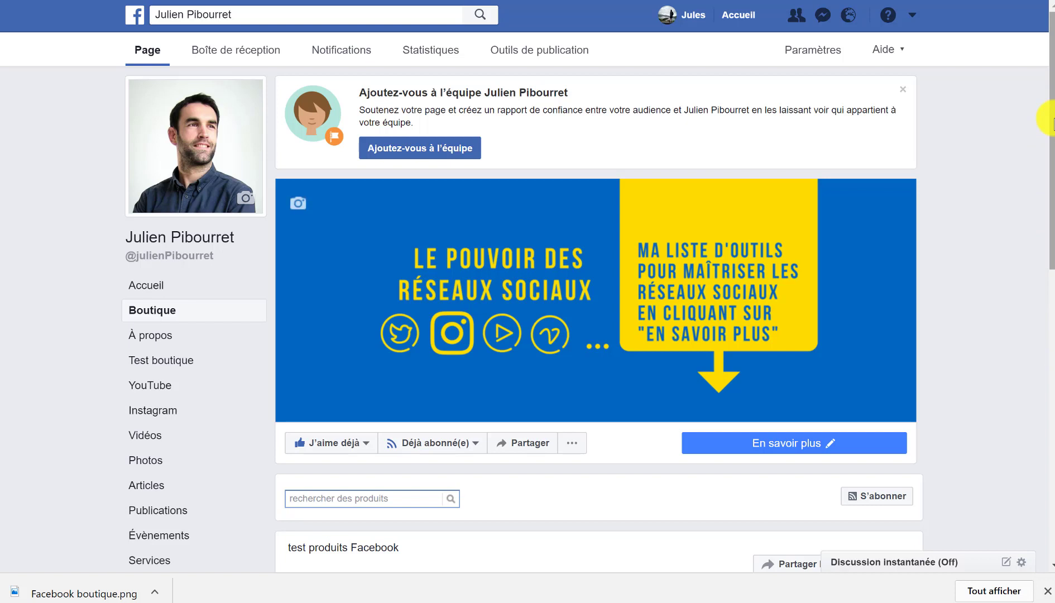
Go from the home feed to the personal brand page and view the product list in its Boutique section.
left_click(737, 15)
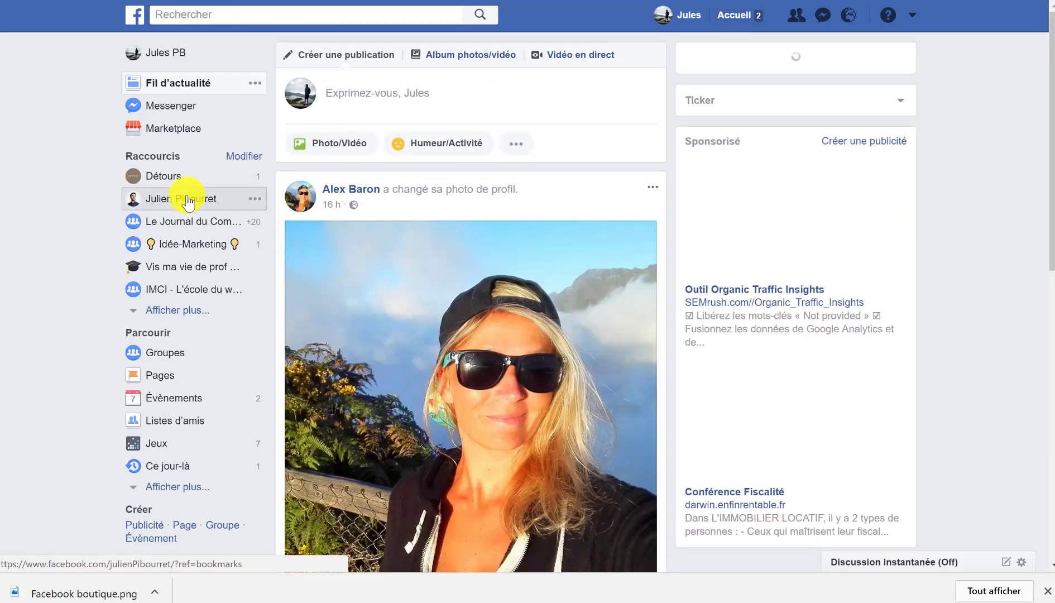
left_click(188, 202)
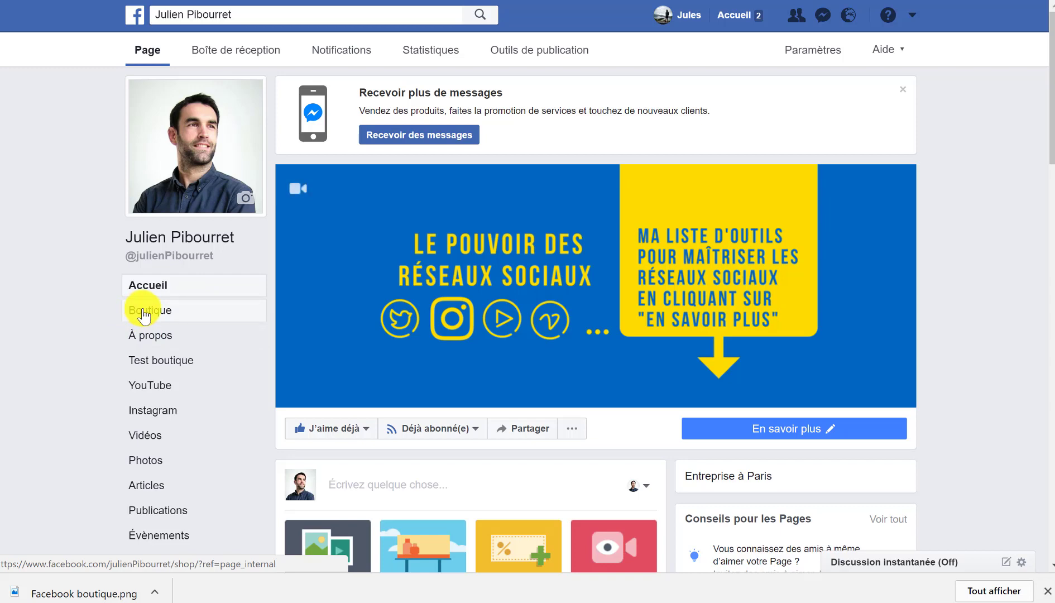
left_click(160, 316)
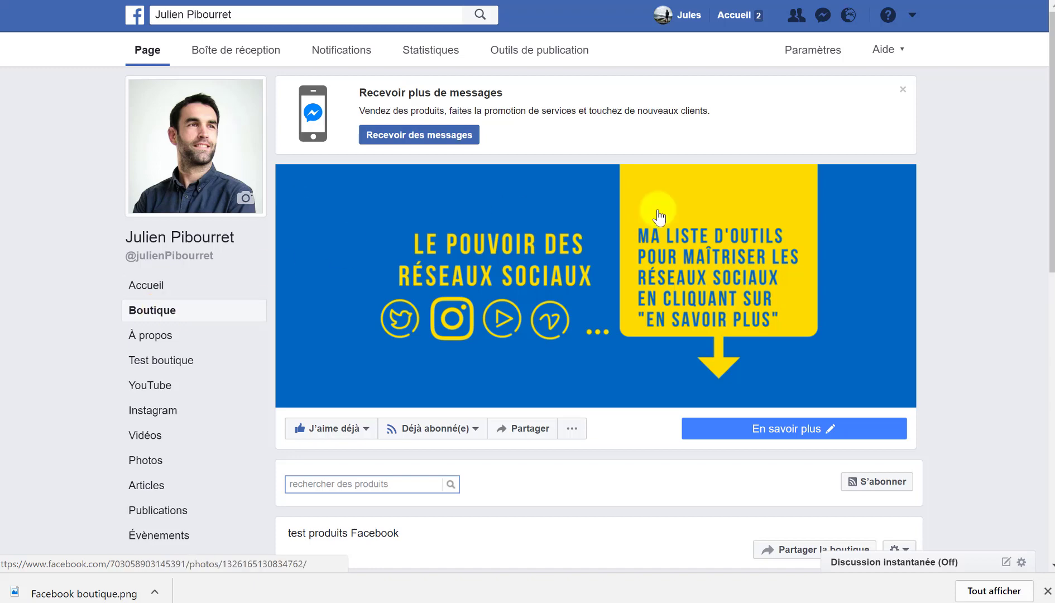
left_click_drag(1052, 125, 1052, 265)
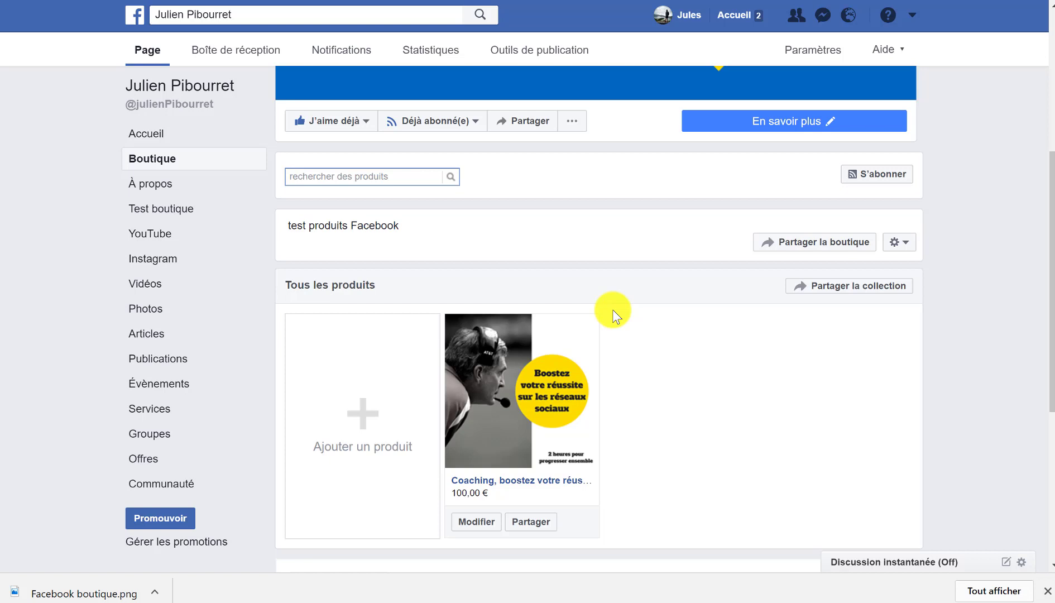
Start adding a new product to the shop and enter "test" as the product name.
left_click(358, 429)
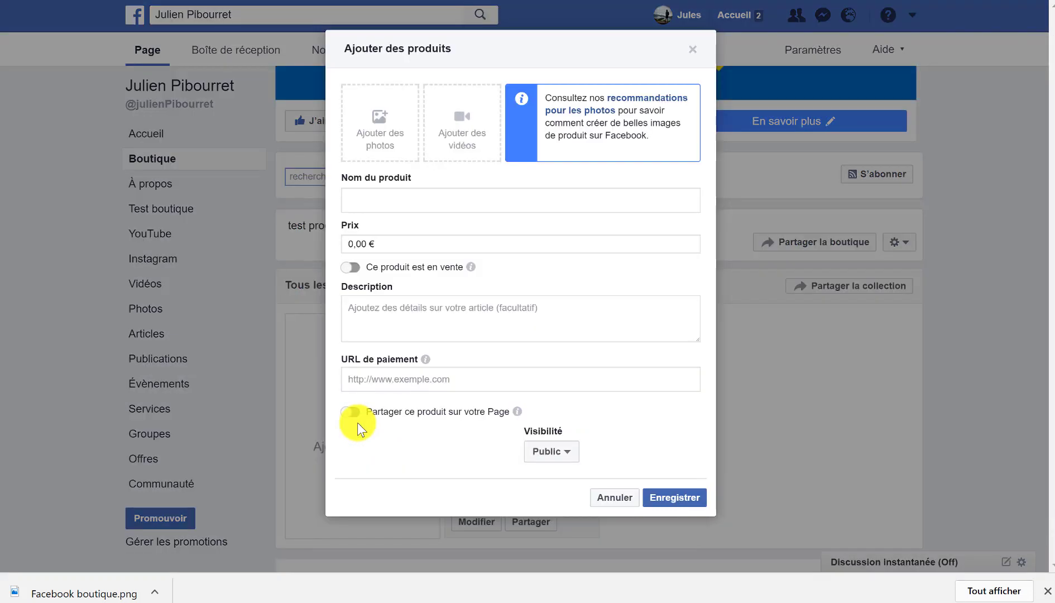
left_click(691, 50)
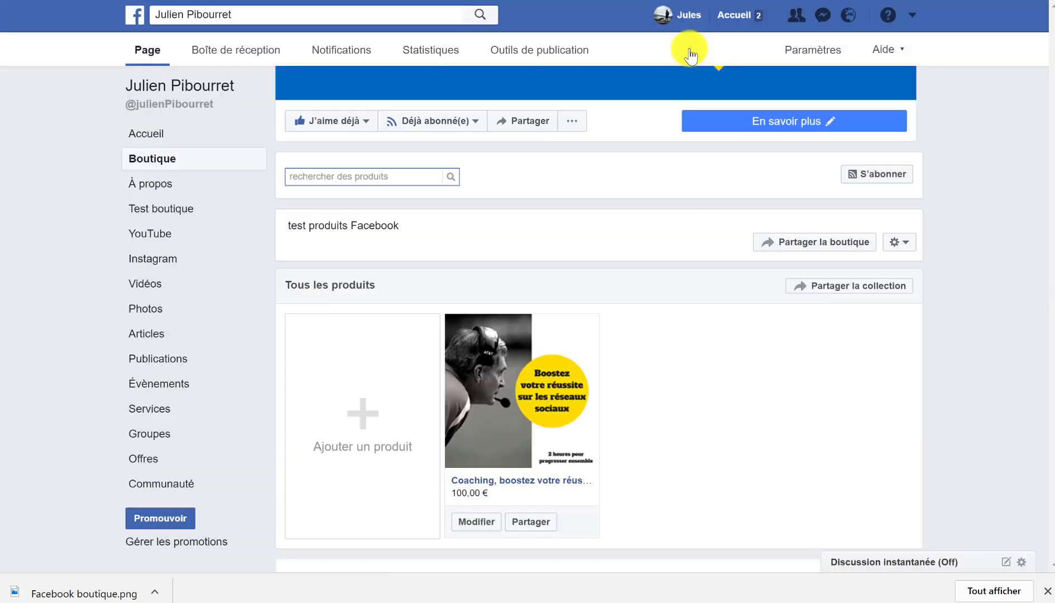
left_click(359, 446)
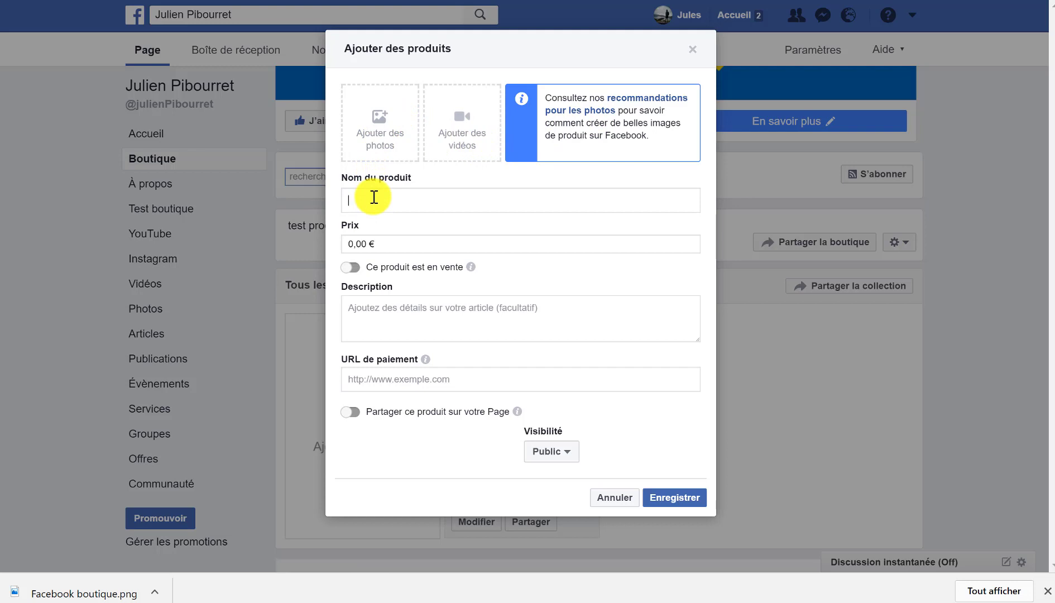
type("test")
Go through the description, payment URL and visibility options of the new product, and discard the product without saving.
left_click(445, 306)
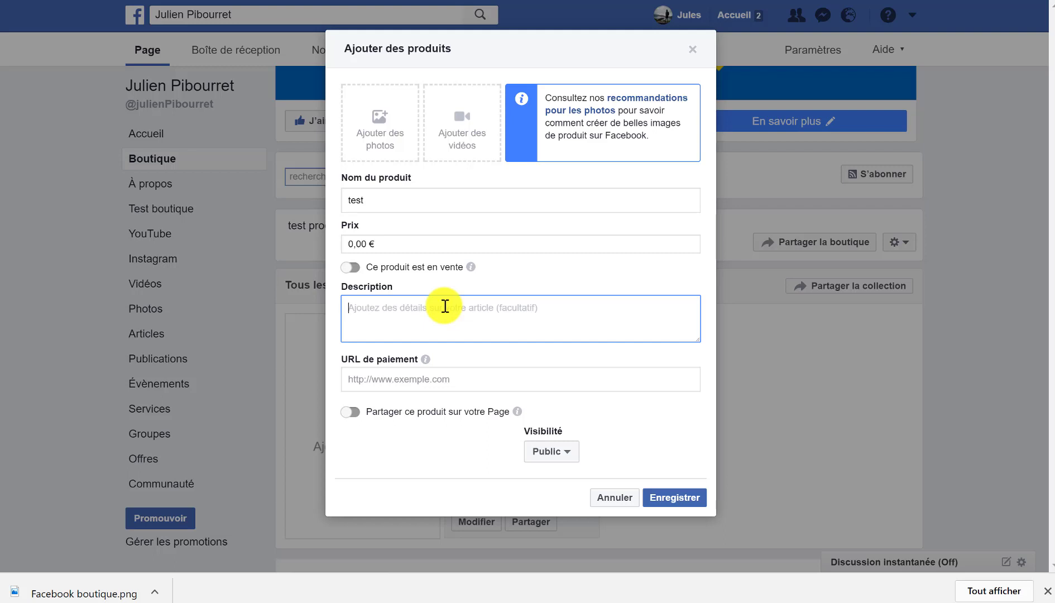
left_click(402, 378)
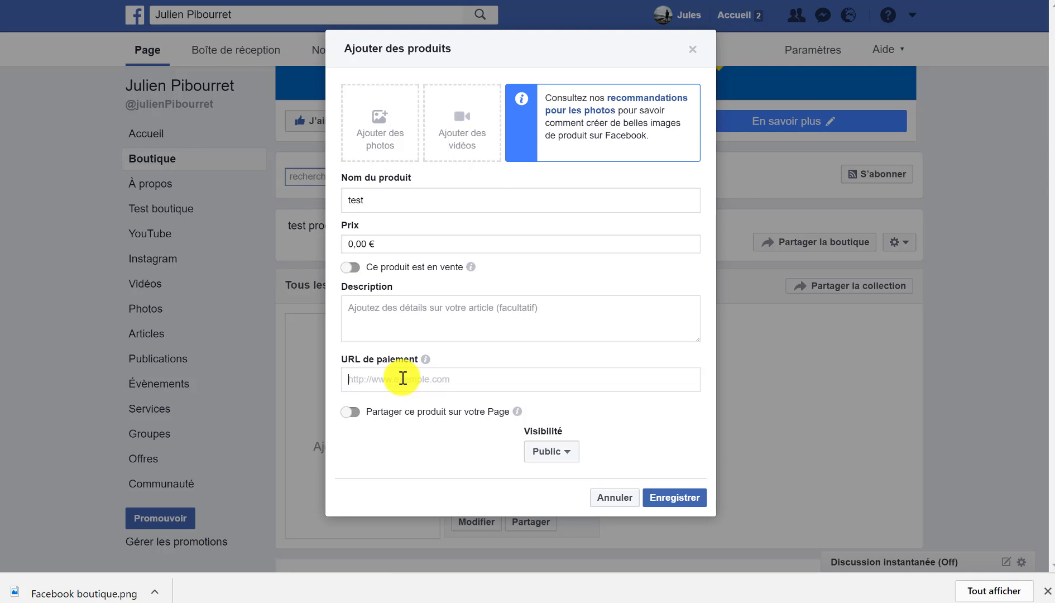
left_click(402, 379)
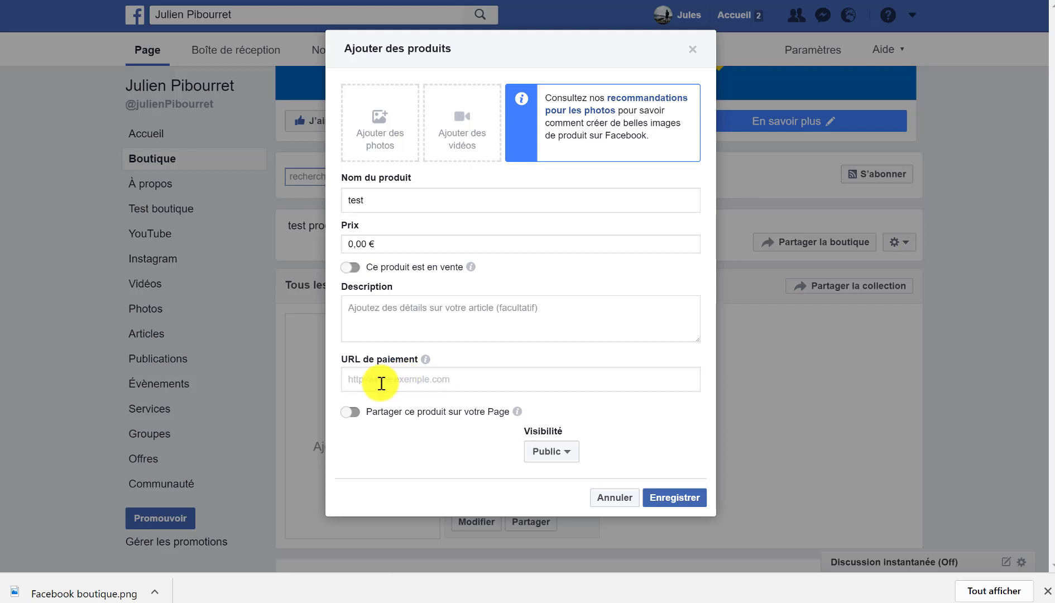
left_click(451, 377)
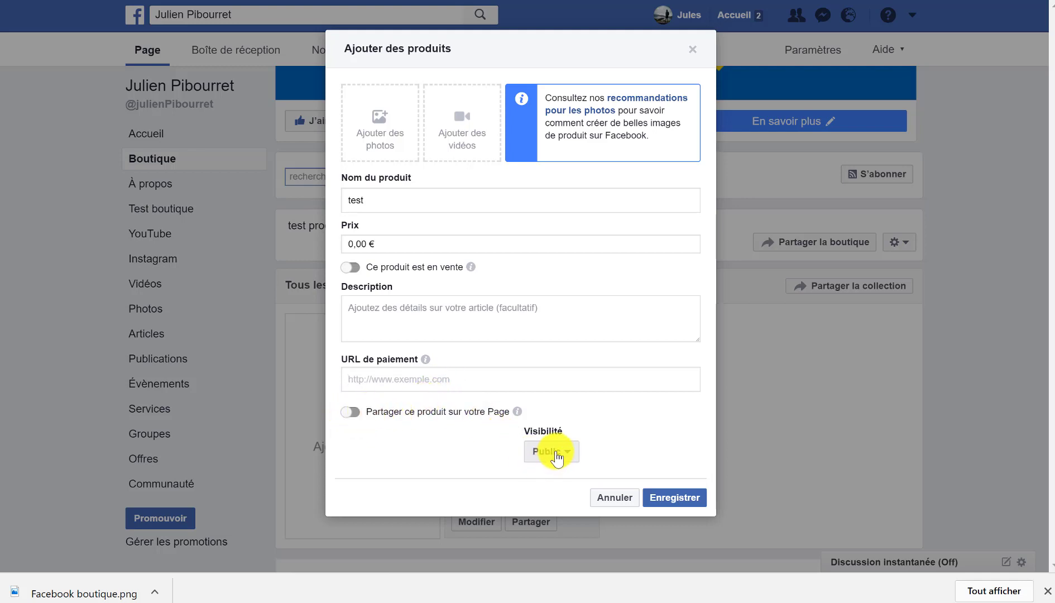
left_click(572, 457)
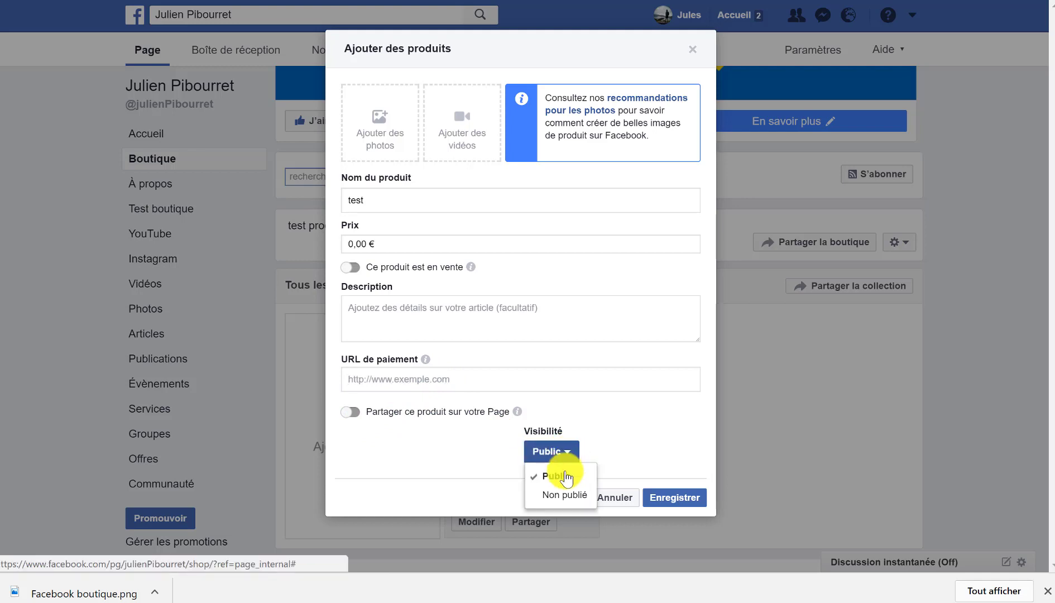
left_click(441, 458)
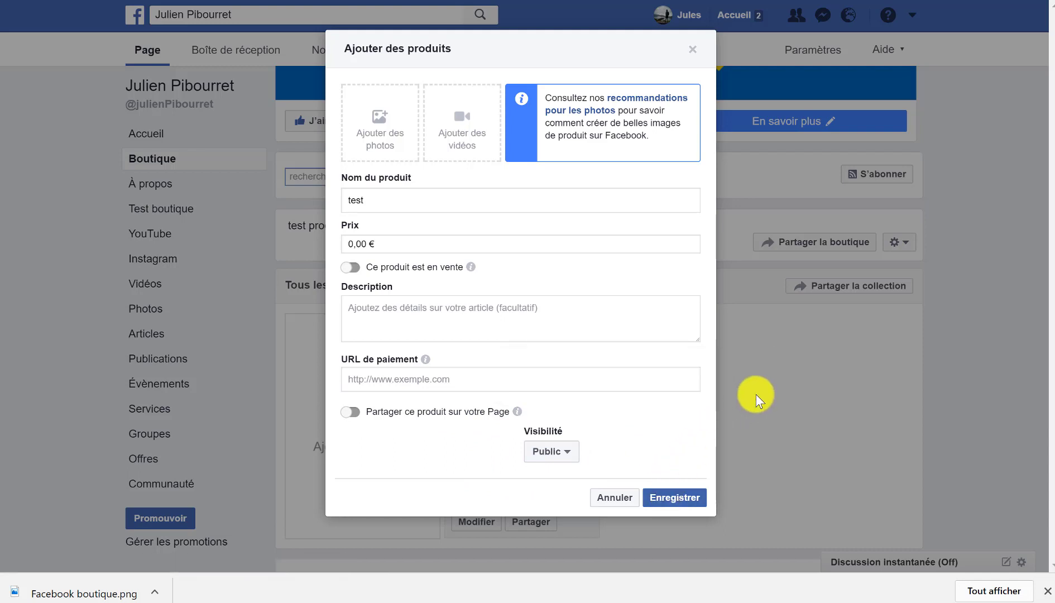
left_click(692, 50)
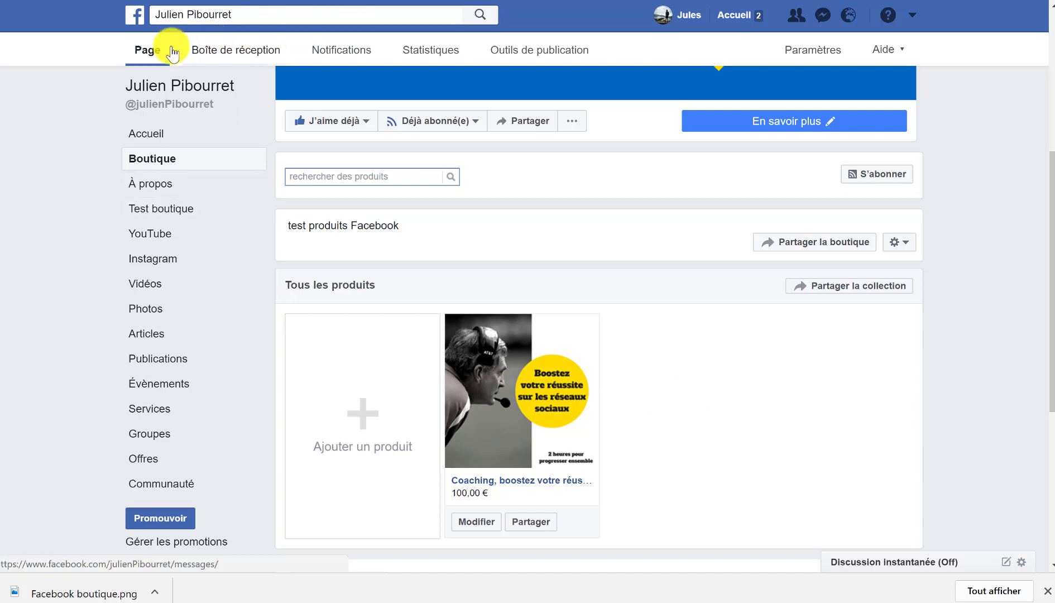
Open the coaching product's details from the Boutique block on the page's home.
left_click(152, 54)
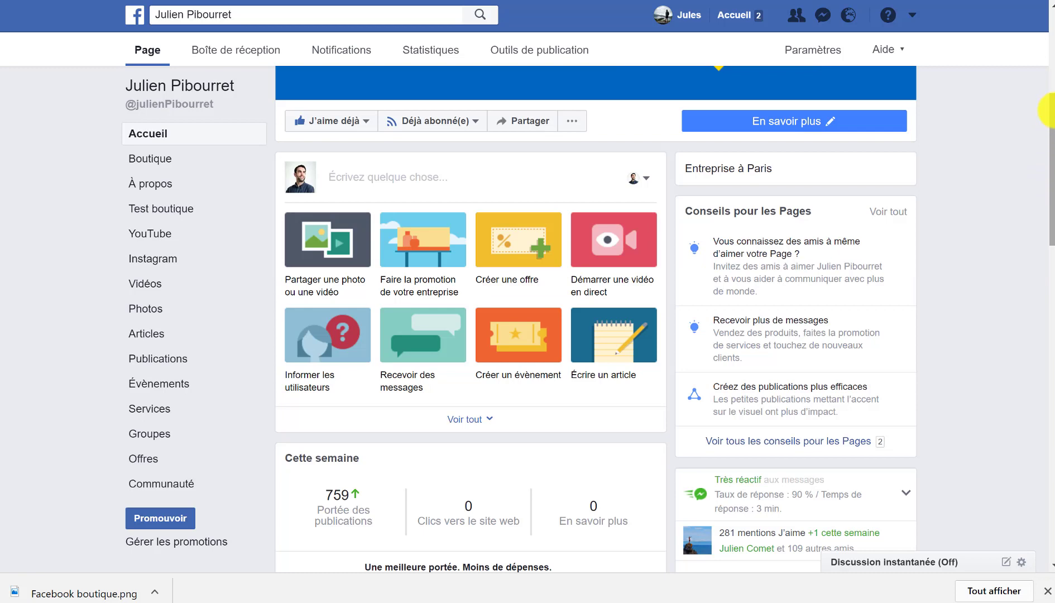
left_click_drag(1051, 110, 1050, 221)
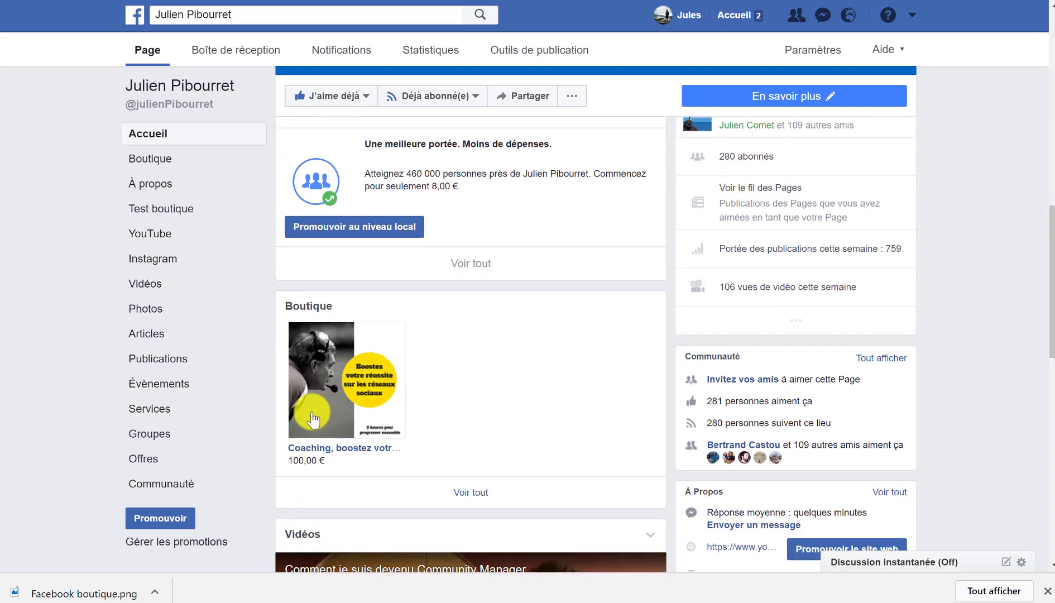
left_click(322, 389)
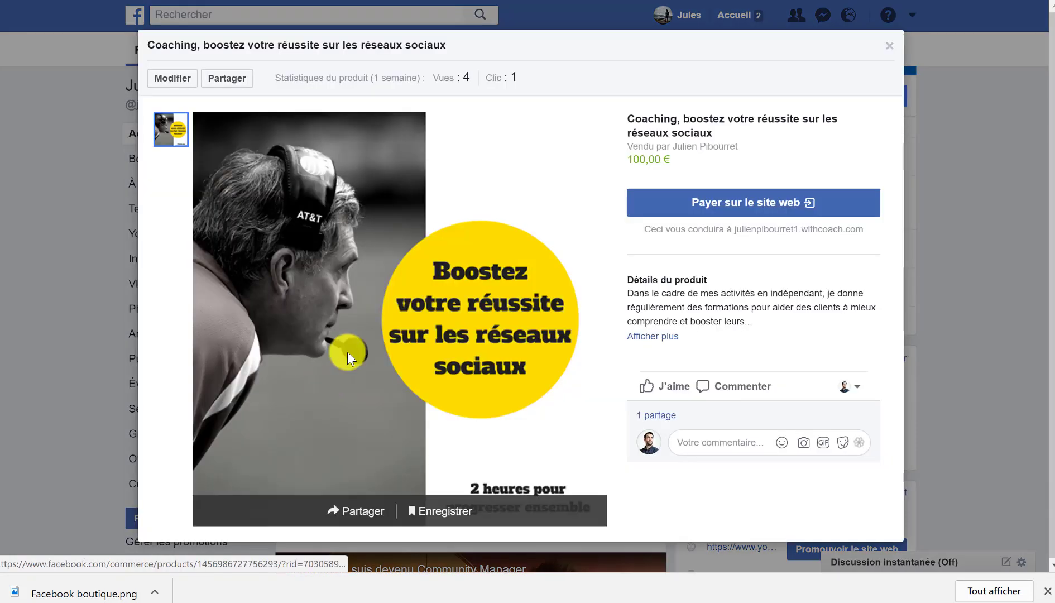
Check the external payment page linked to the coaching product, and close it and the product details.
right_click(718, 211)
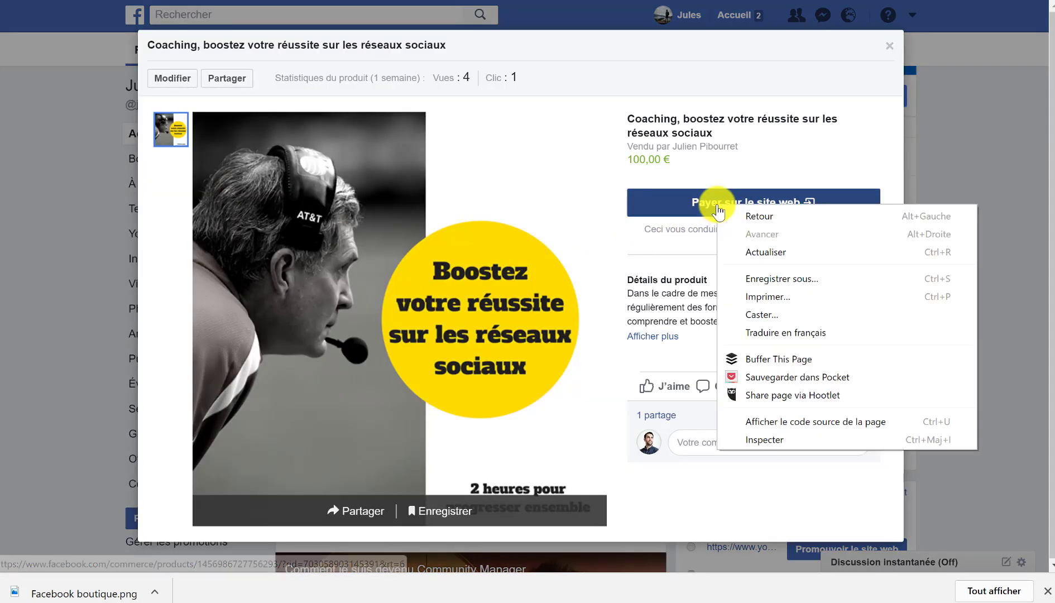
left_click(669, 207)
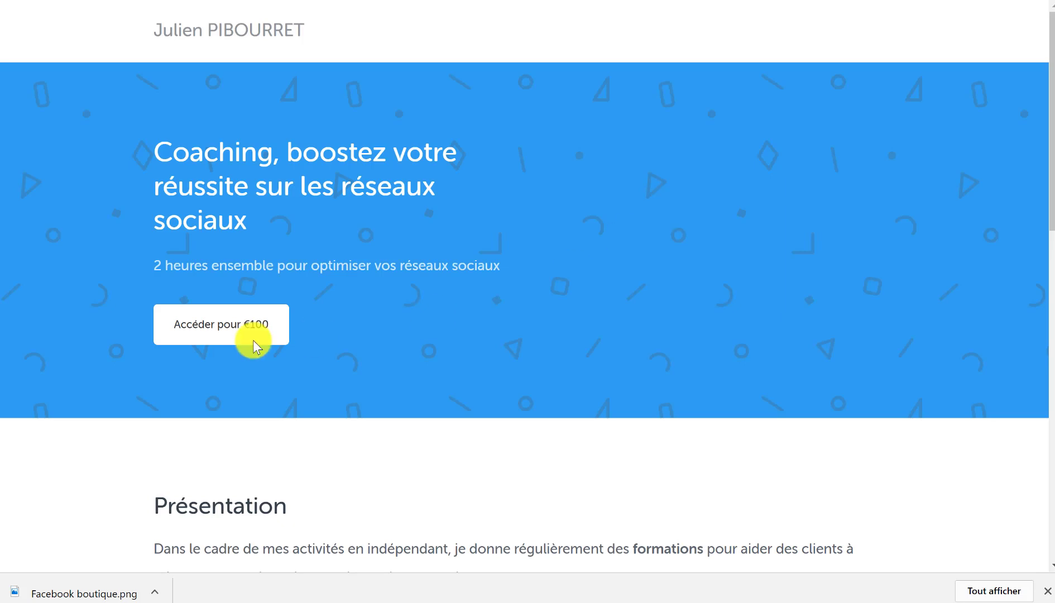
key("ctrl+w")
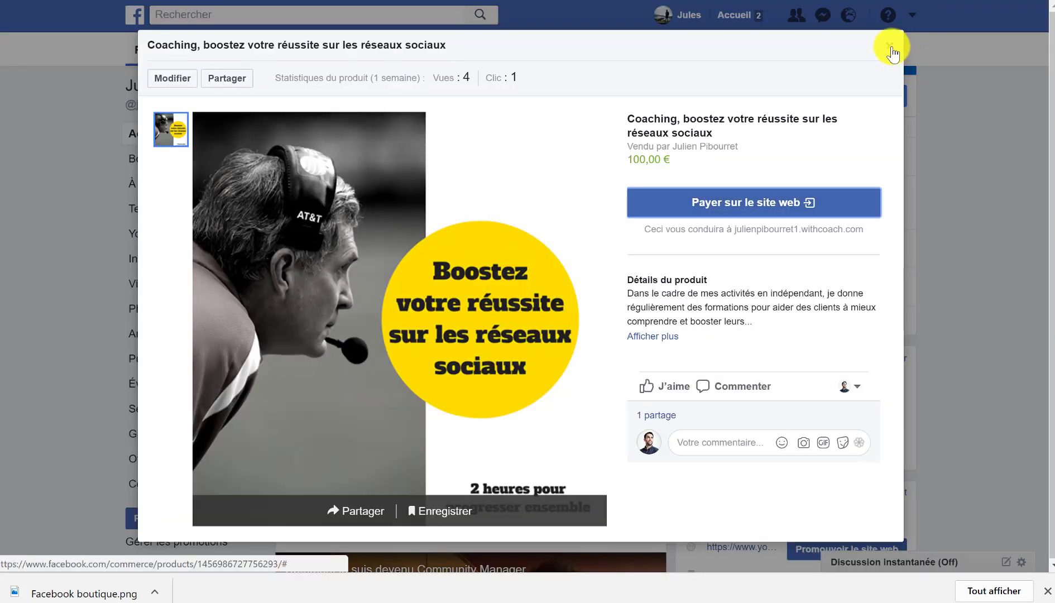
left_click(892, 46)
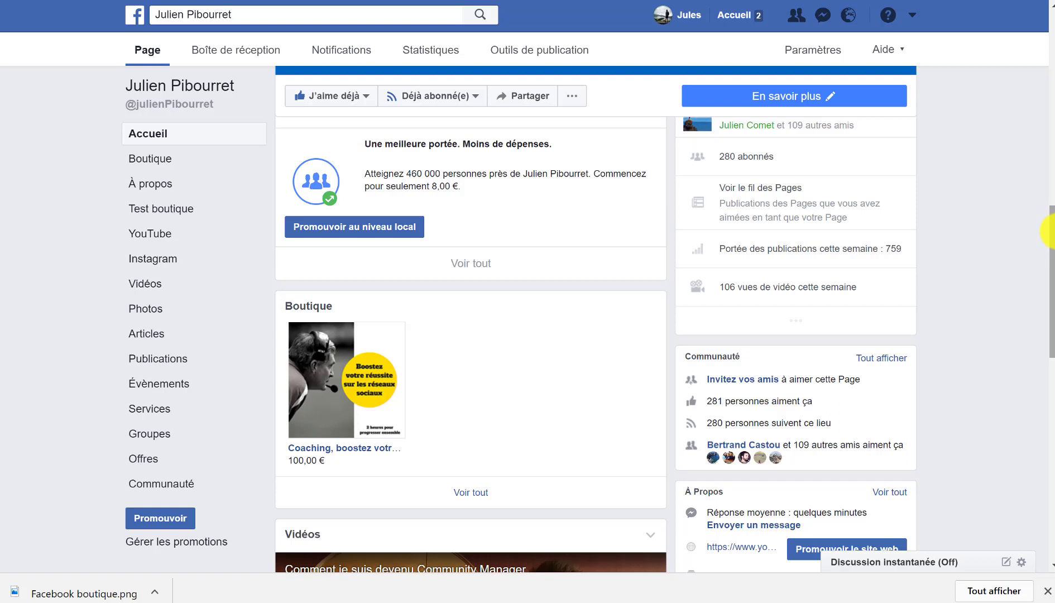
Draft a new post on the page with the text "test".
left_click_drag(1050, 232, 1049, 214)
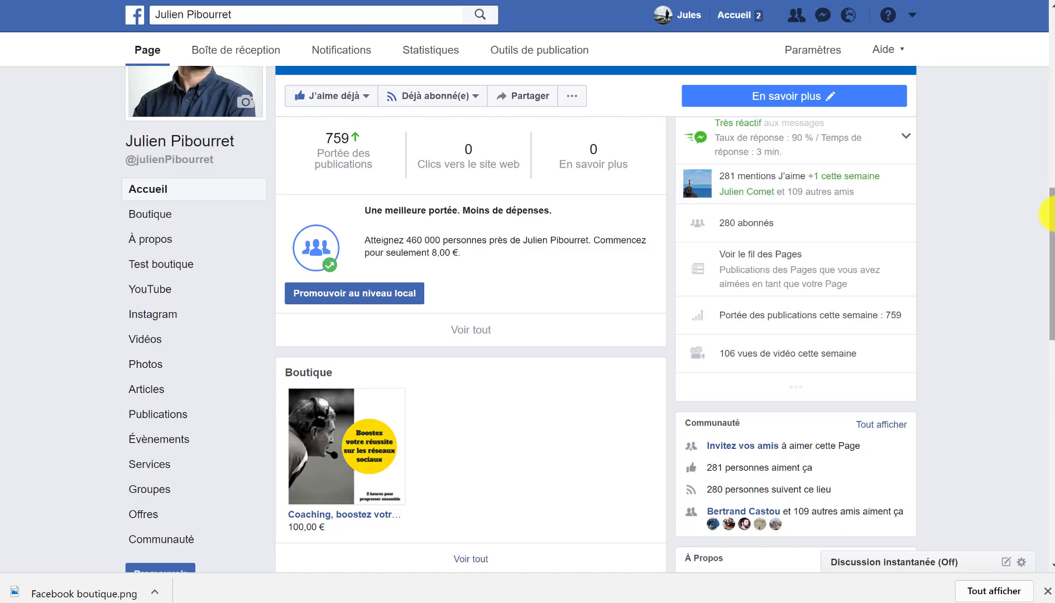
scroll(1052, 214, "up", 2)
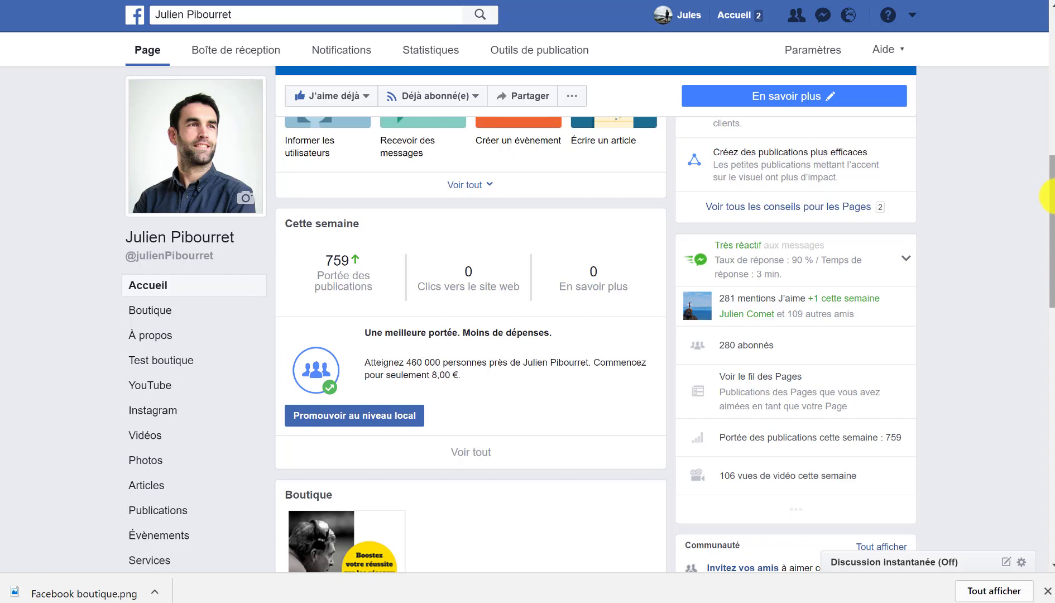
left_click_drag(1052, 196, 1052, 84)
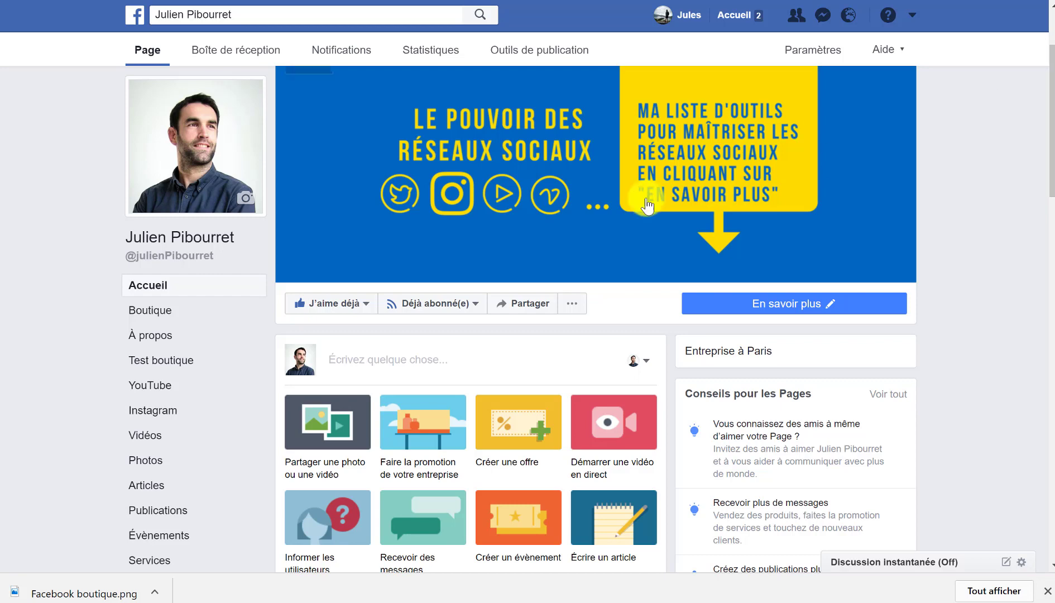
left_click(437, 373)
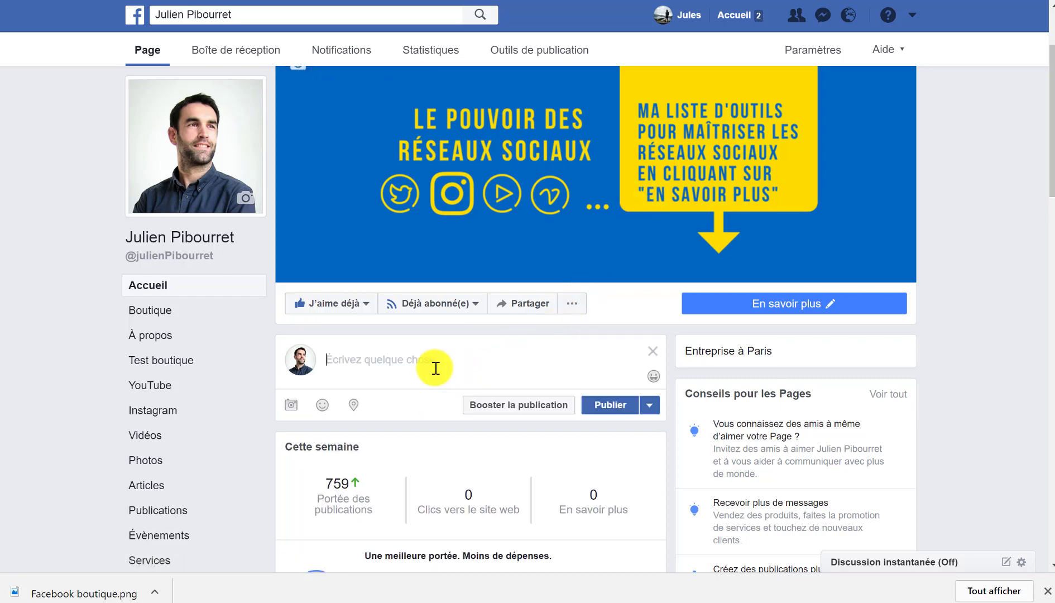
type("test")
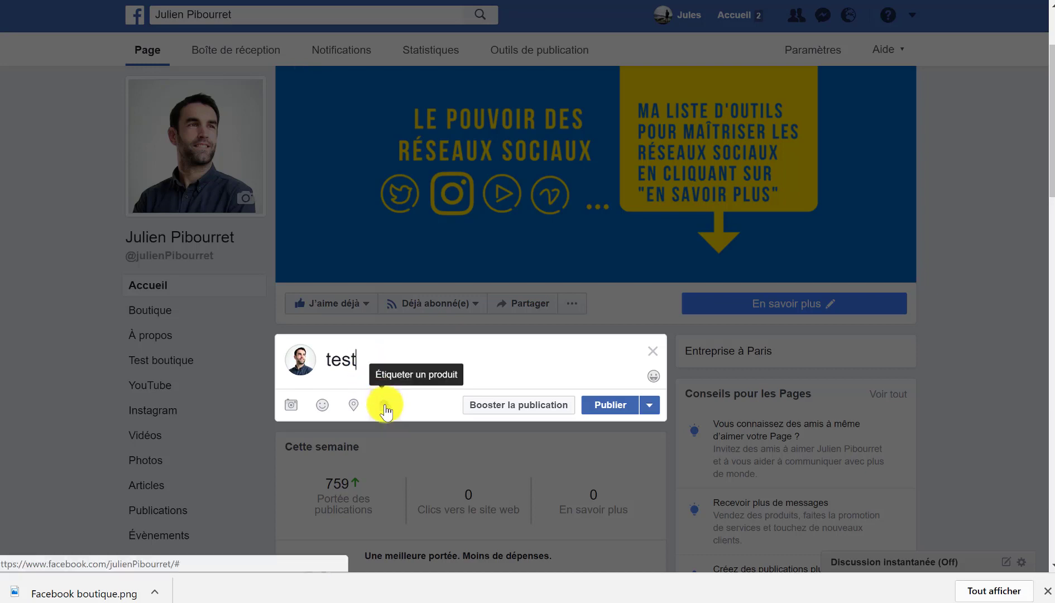
Tag the product "Coaching, boostez votre réussite sur les réseaux sociaux" in the post, and discard the draft without publishing.
left_click(384, 404)
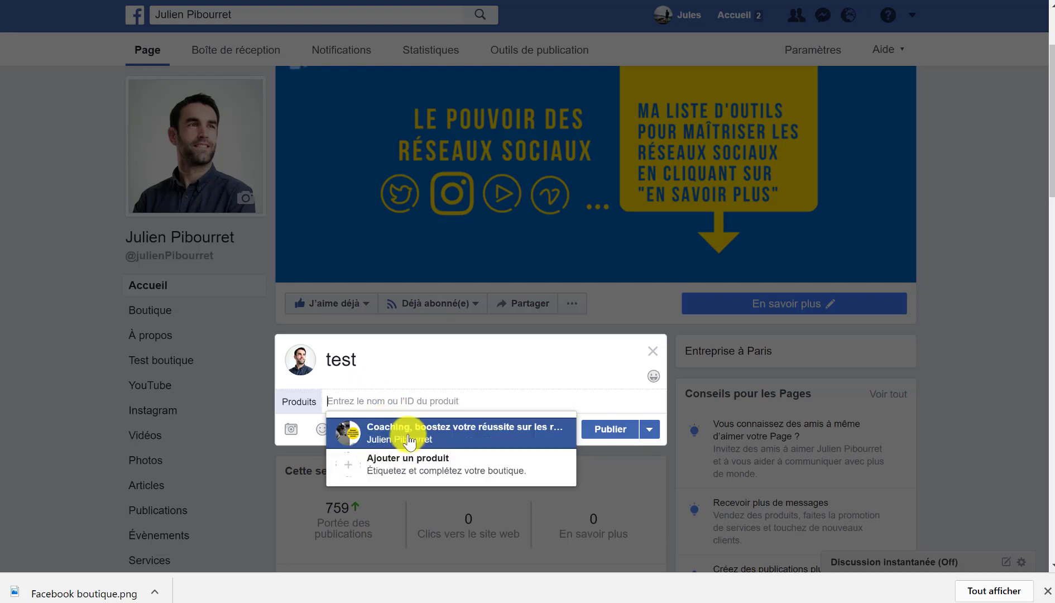
left_click(409, 440)
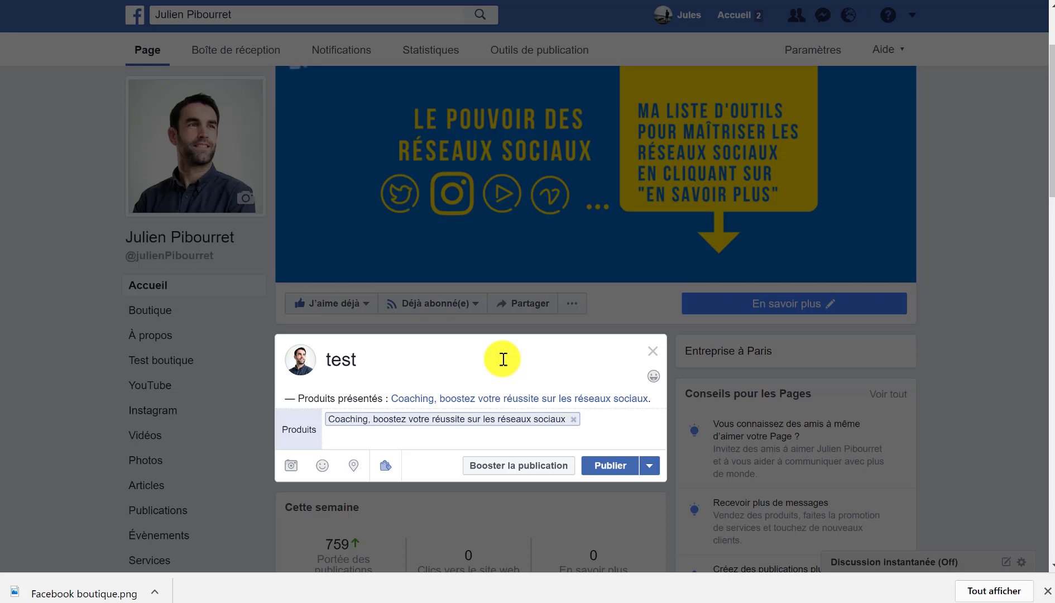
left_click(653, 353)
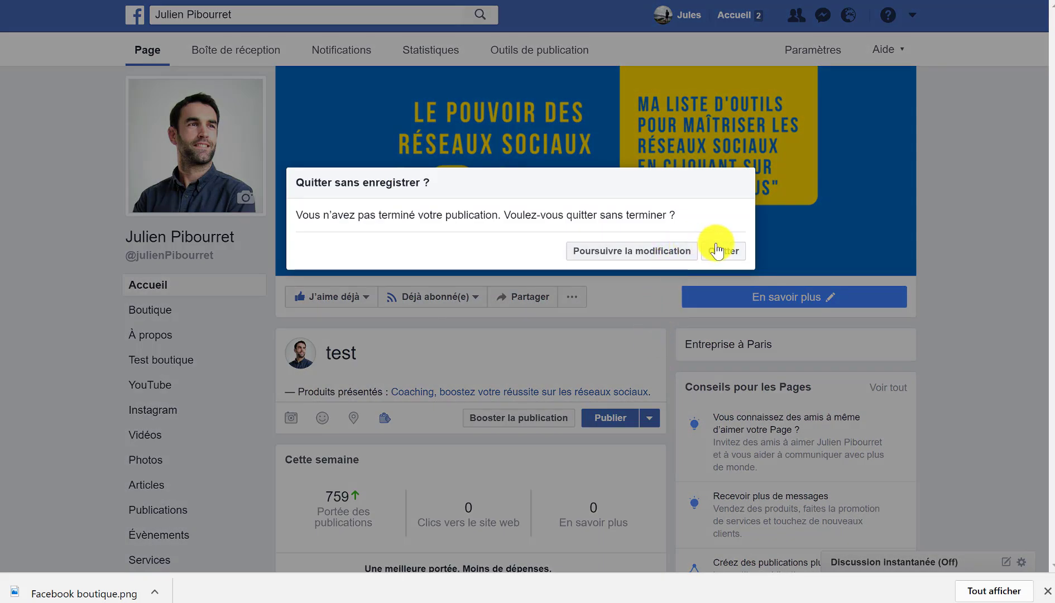
left_click(718, 251)
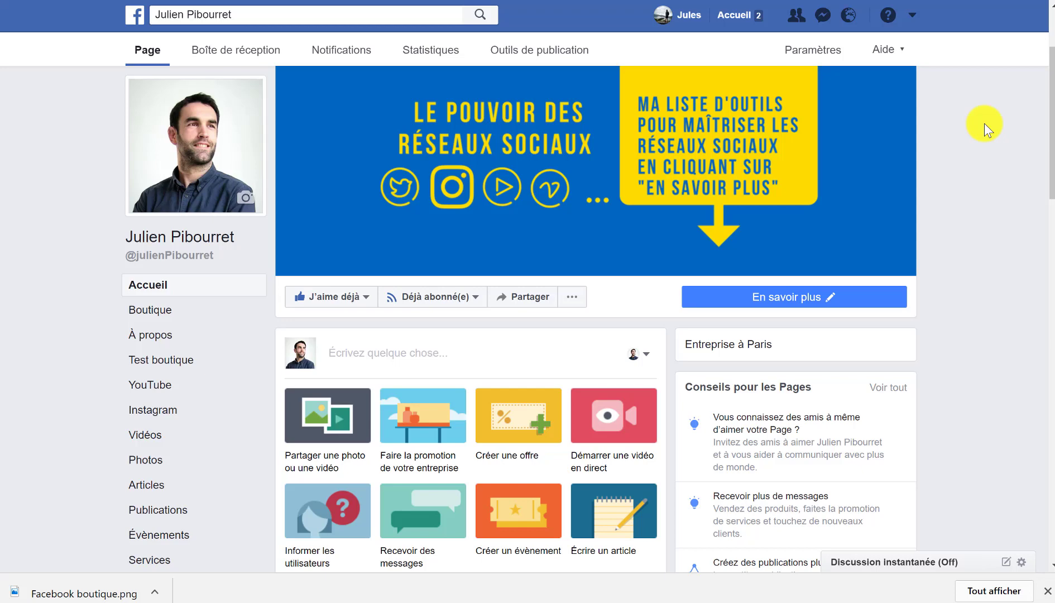
Return to the page's Boutique section, look at the blank form for adding a product, and close it.
left_click(153, 310)
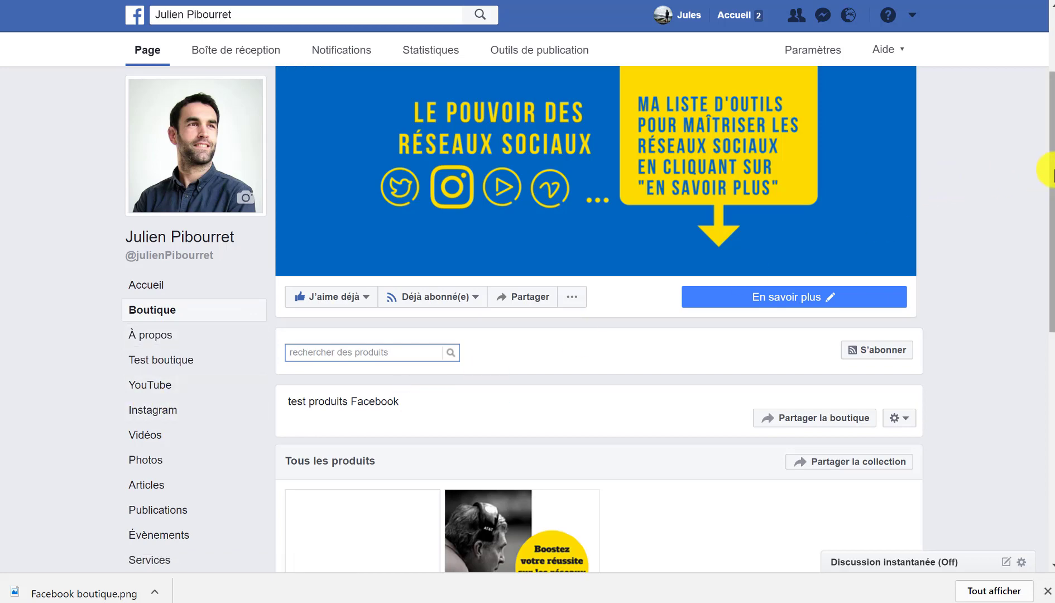
left_click_drag(1048, 165, 1049, 324)
left_click(344, 408)
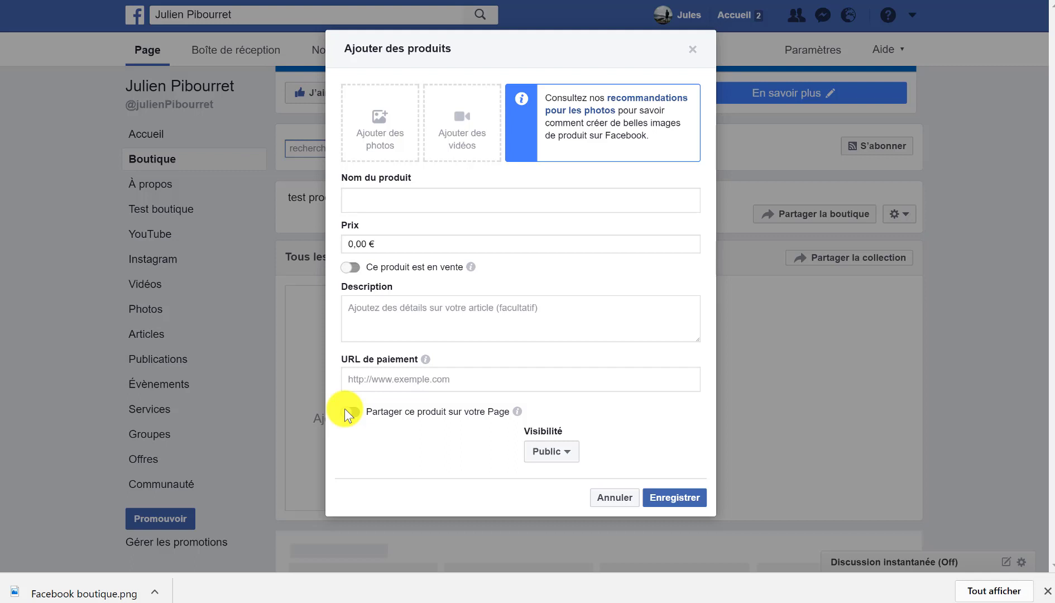
left_click(691, 52)
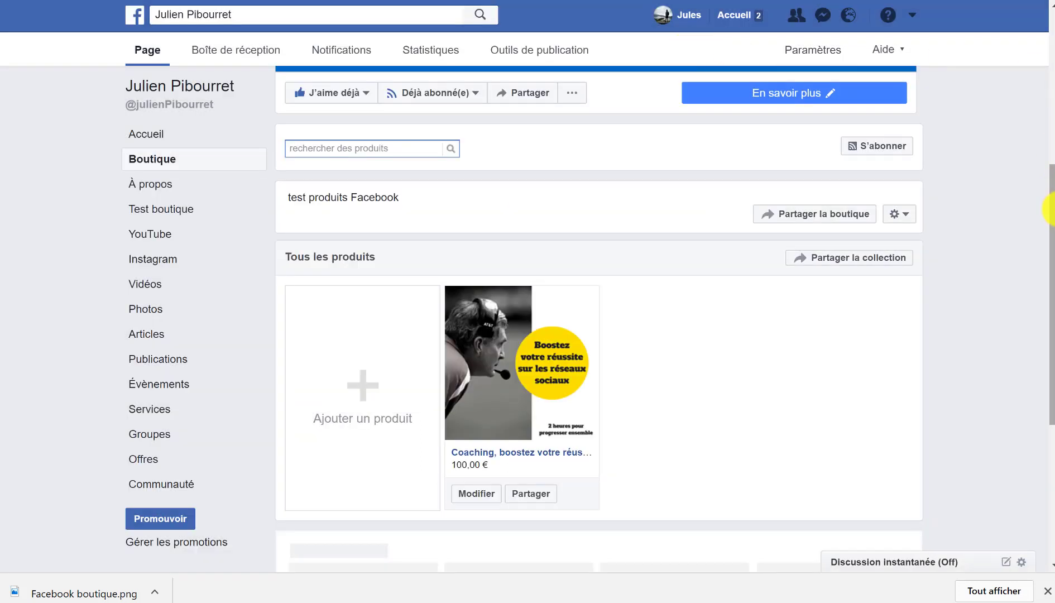
left_click_drag(1048, 229, 1043, 35)
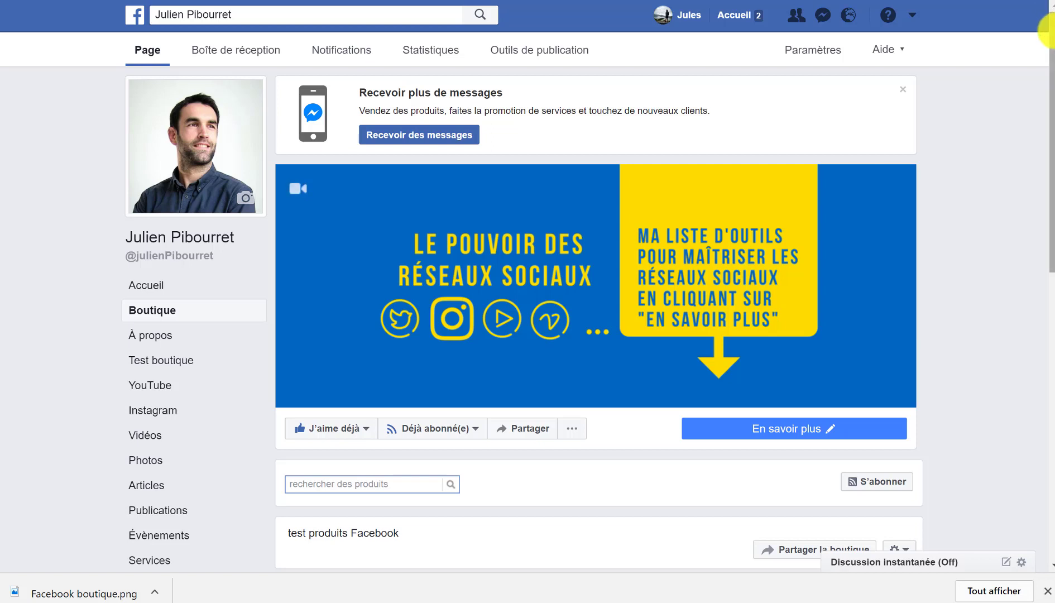
left_click_drag(1052, 34, 1052, 53)
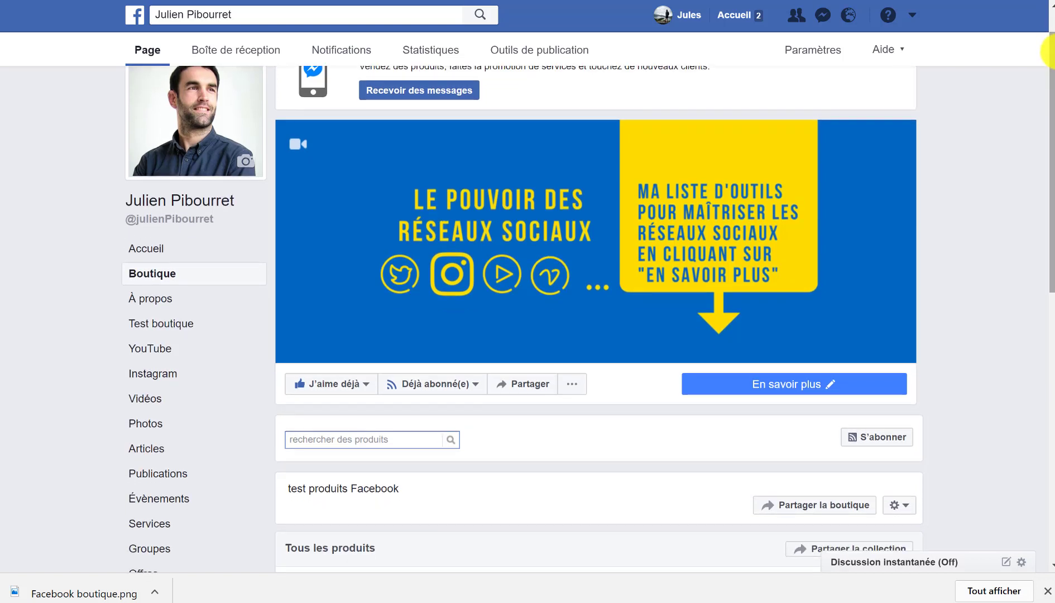